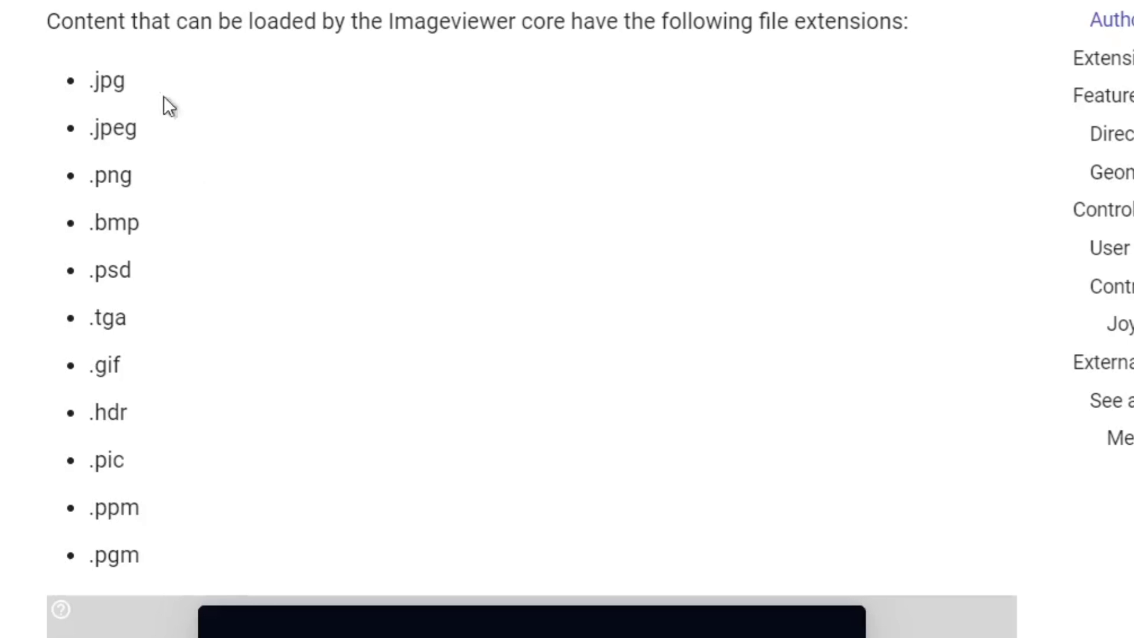
- Check the .jpg and .jpeg entries in the list of file extensions supported by the Imageviewer core
drag(93, 80, 144, 108)
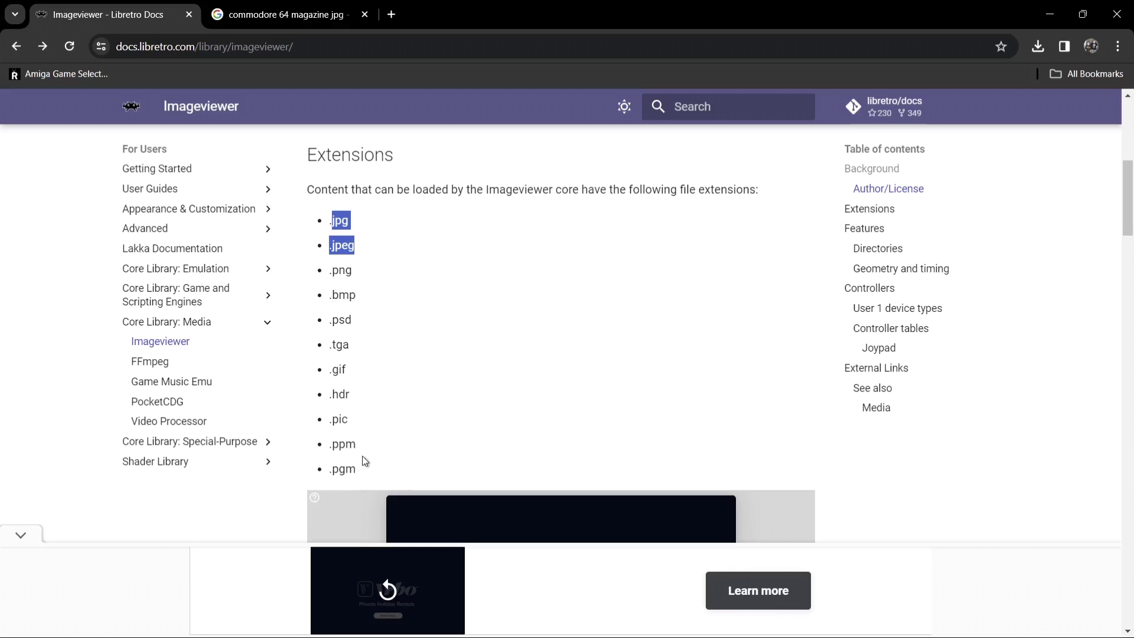
click(570, 405)
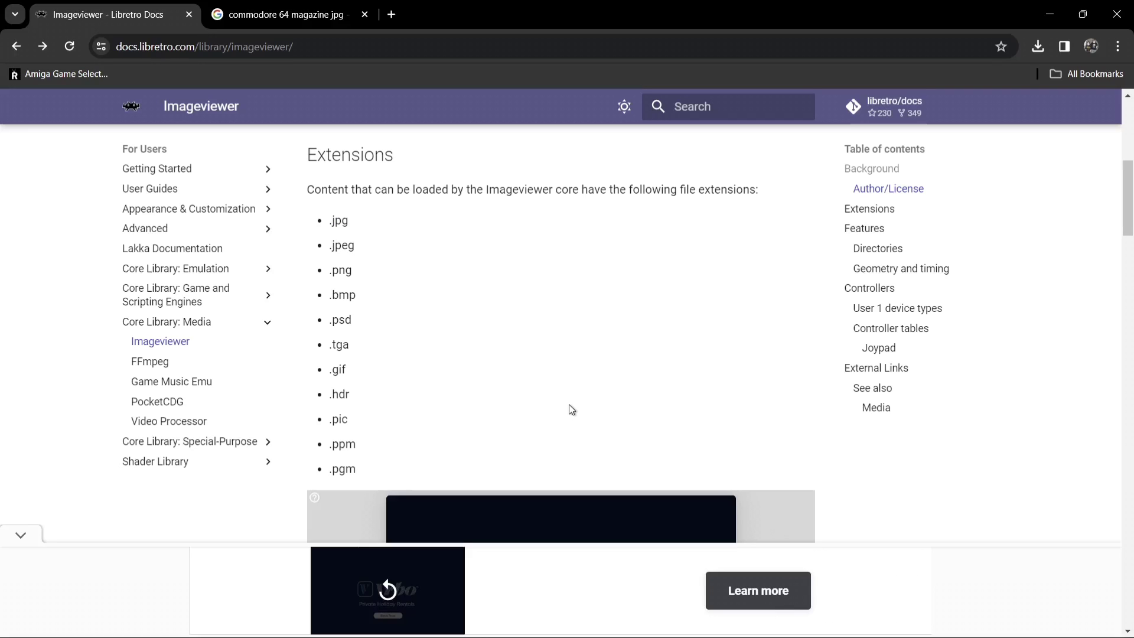
- From the Commodore 64 magazine image results, save the Commodore Format cover to the Desktop as a JPEG named Commodore Format Issue 1 1990
click(258, 13)
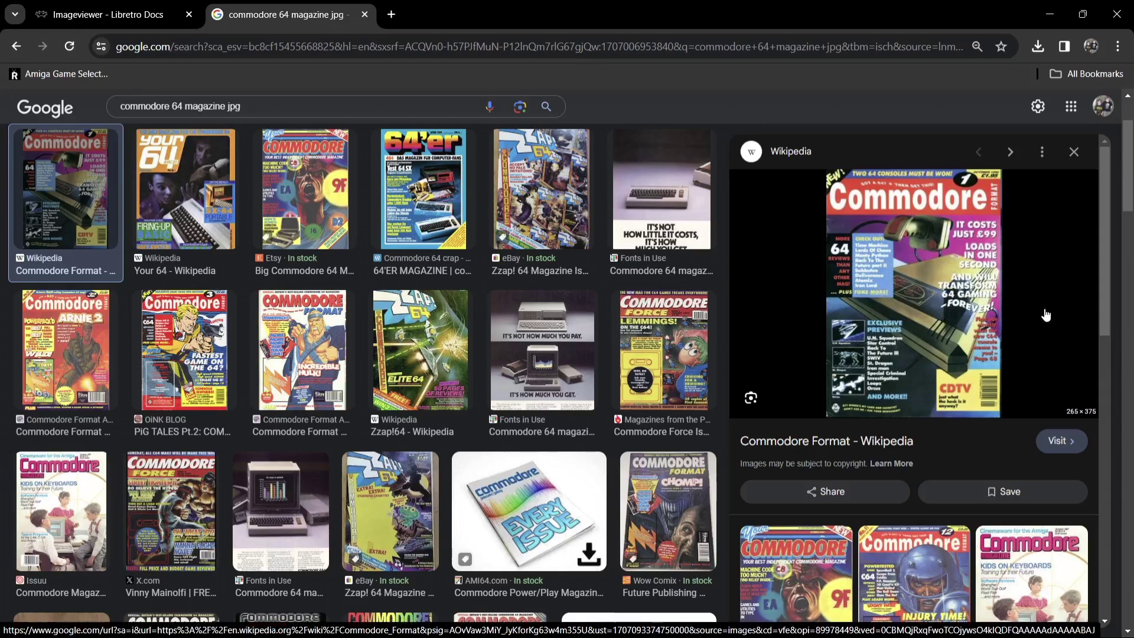
right_click(866, 284)
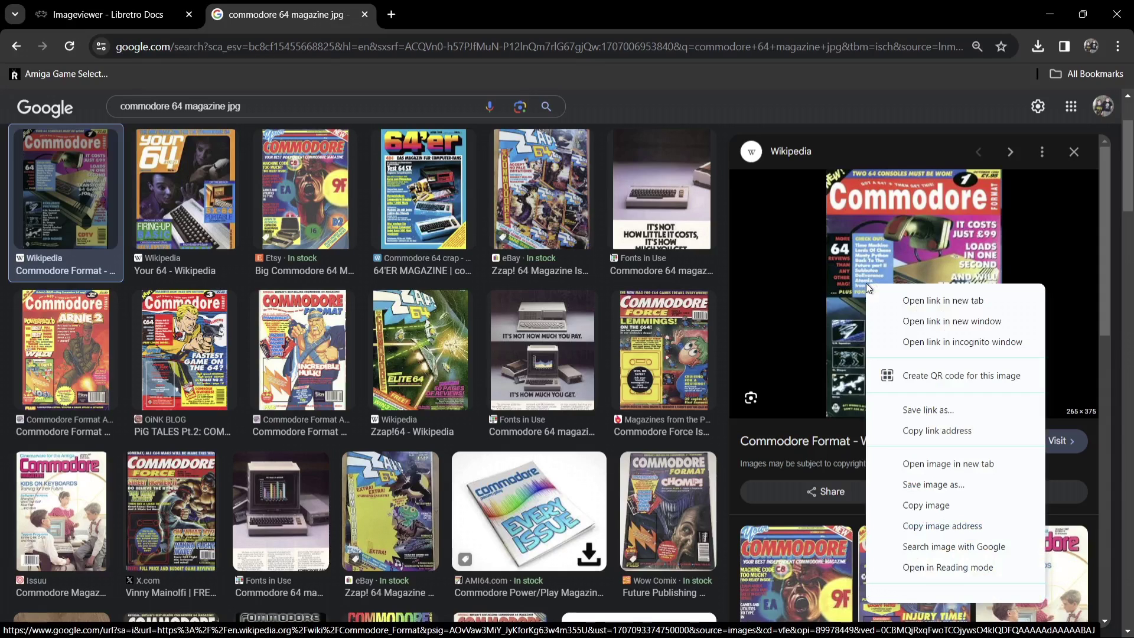
click(958, 485)
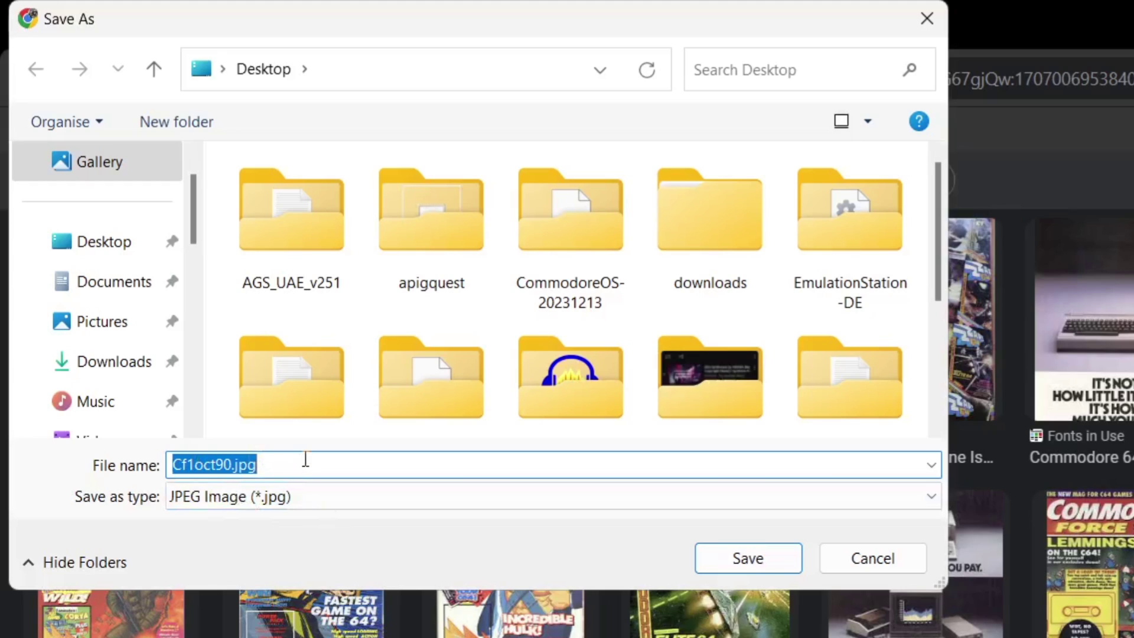
drag(305, 459, 20, 461)
text(Commodore3)
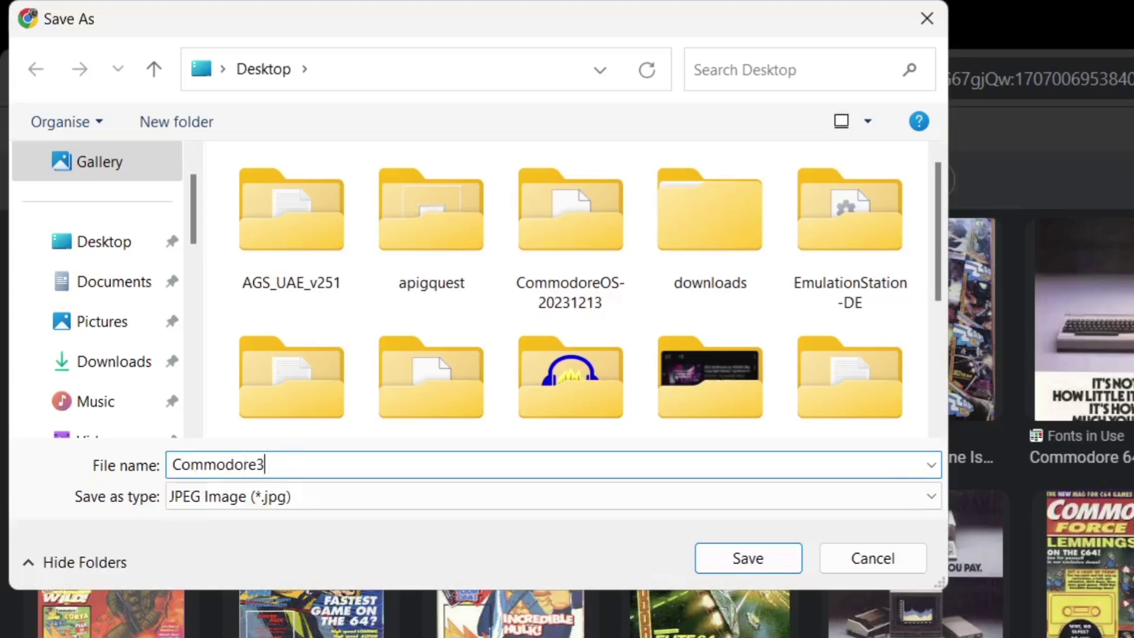
key(BackSpace)
text(E)
key(BackSpace)
text(Format Issue)
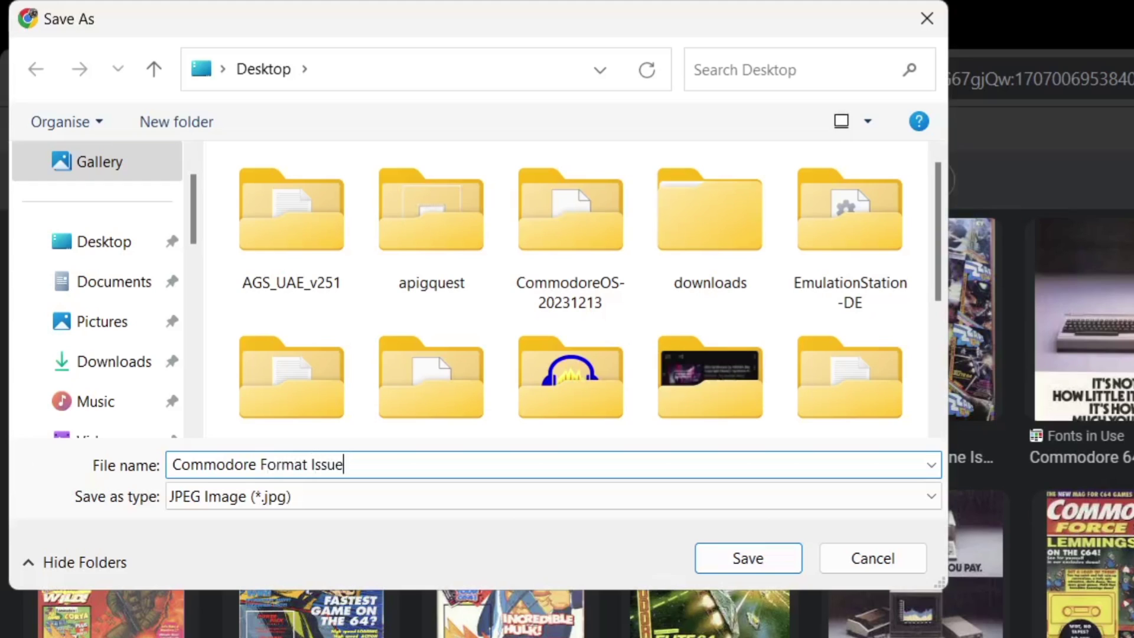
text( 1 and 1990)
click(387, 464)
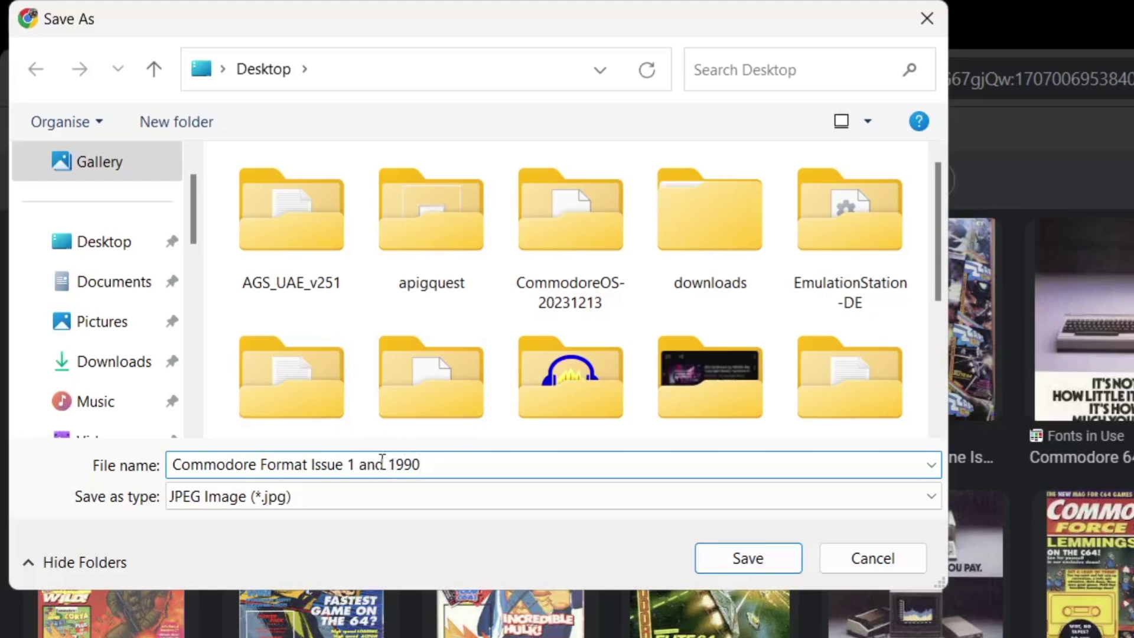
key(BackSpace)
key(BackSpace)
key(BackSpace)
key(BackSpace)
click(101, 245)
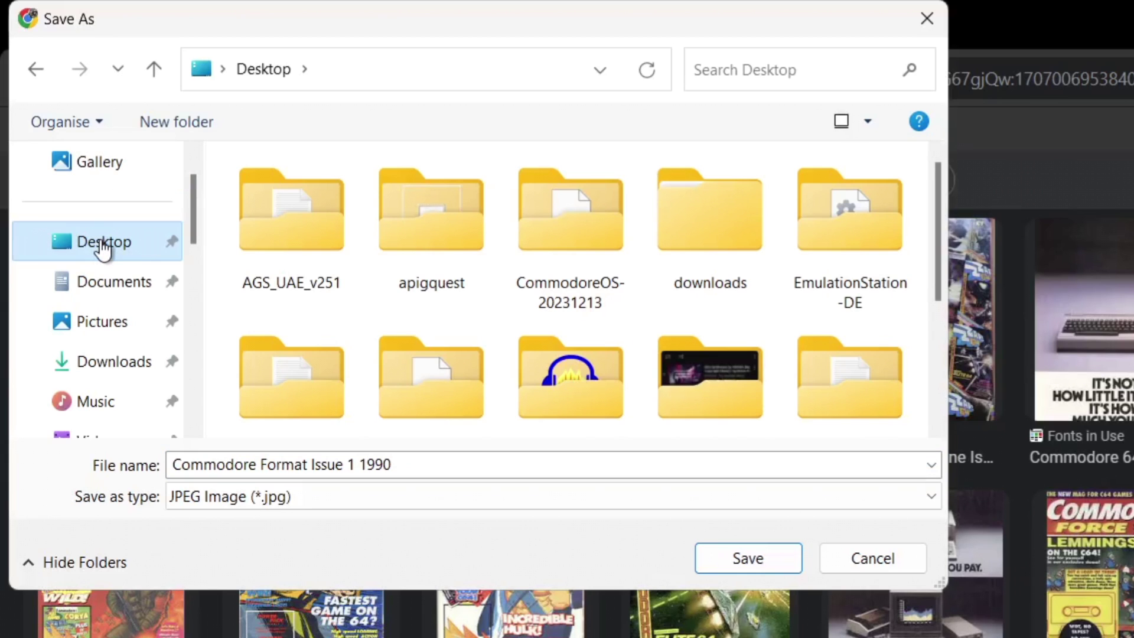
click(739, 554)
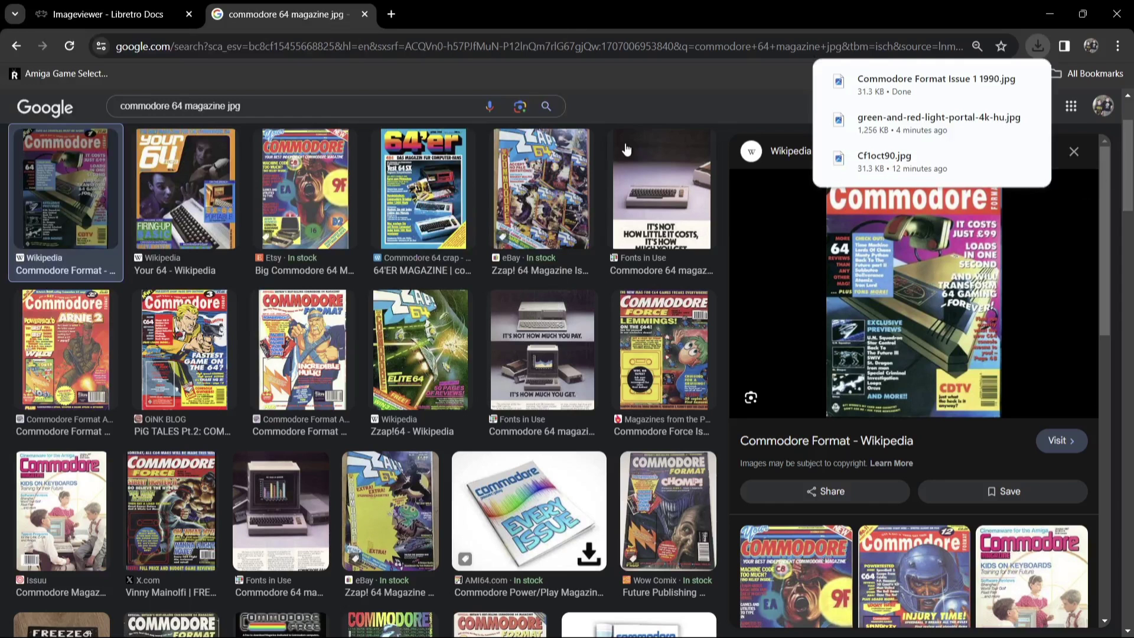
- Search Google Images for "retro gamer magazine"
click(278, 106)
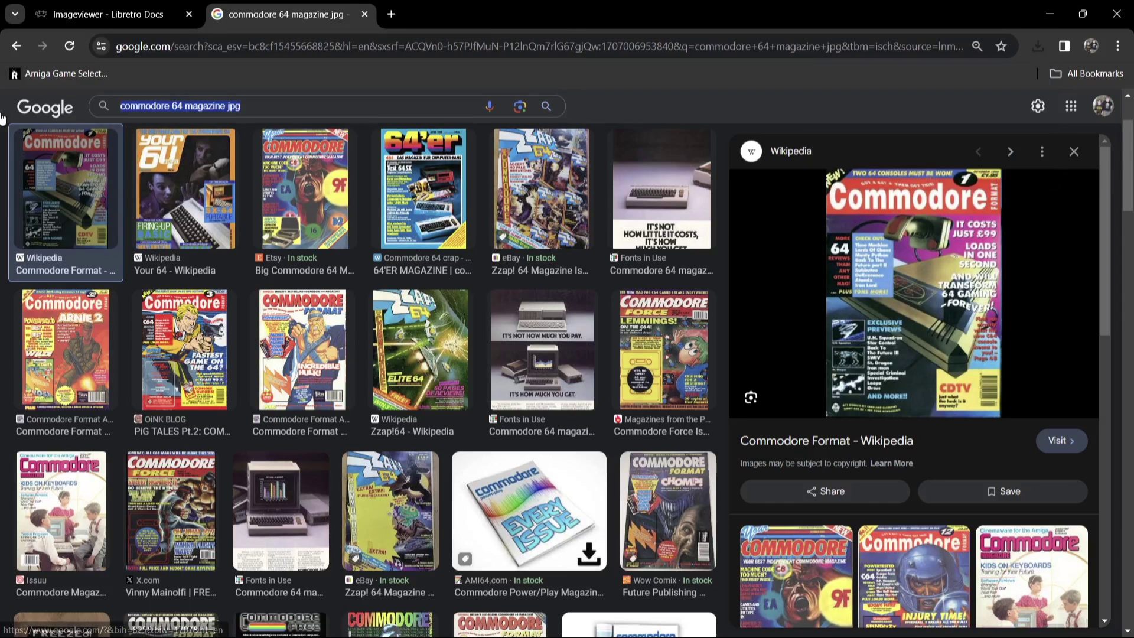
text(retro)
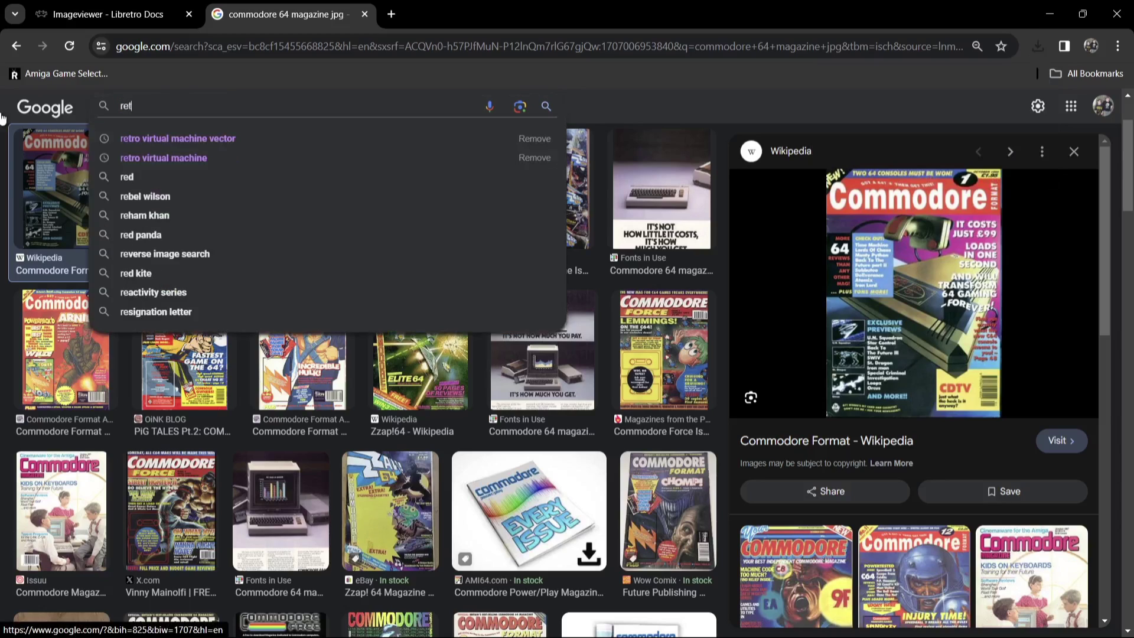
key(BackSpace)
key(BackSpace)
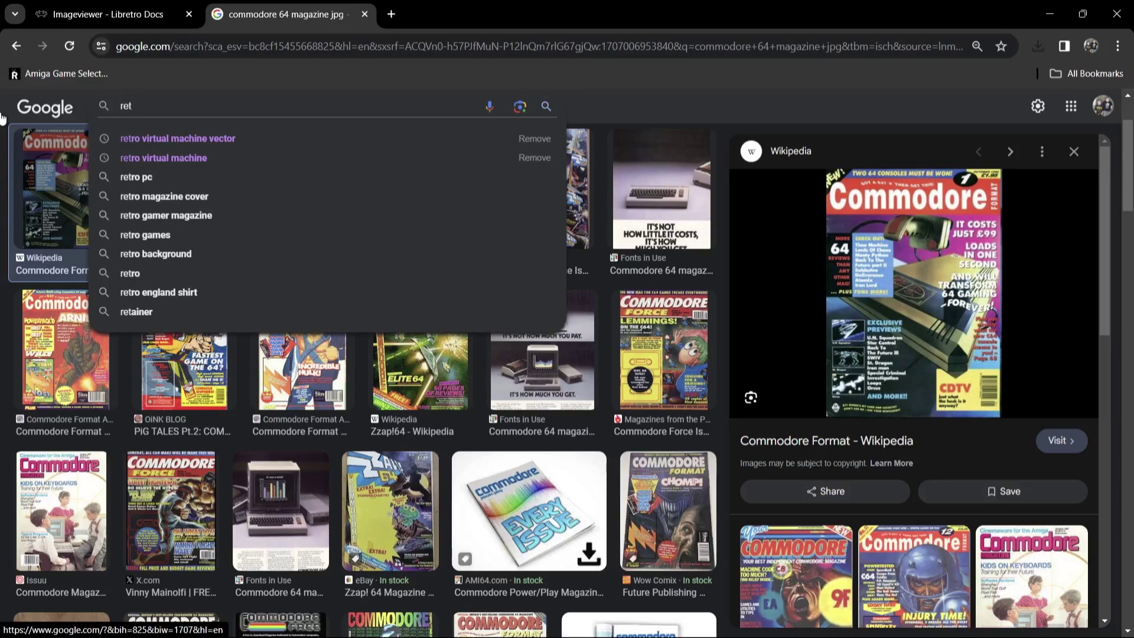
text(ro gamer ma)
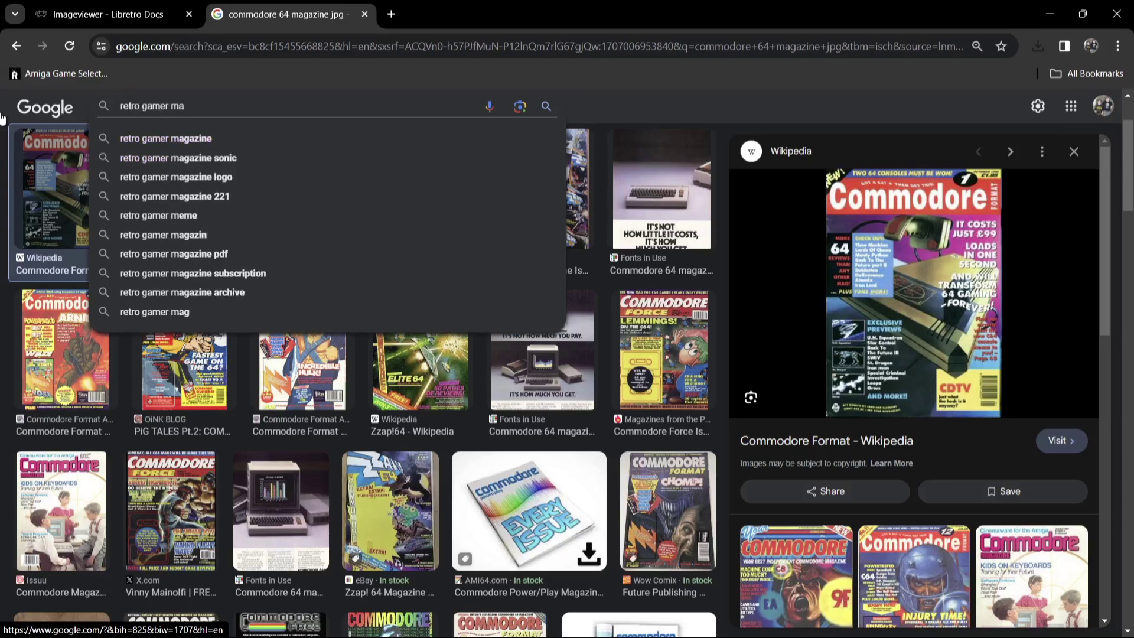
text(gazine)
key(Return)
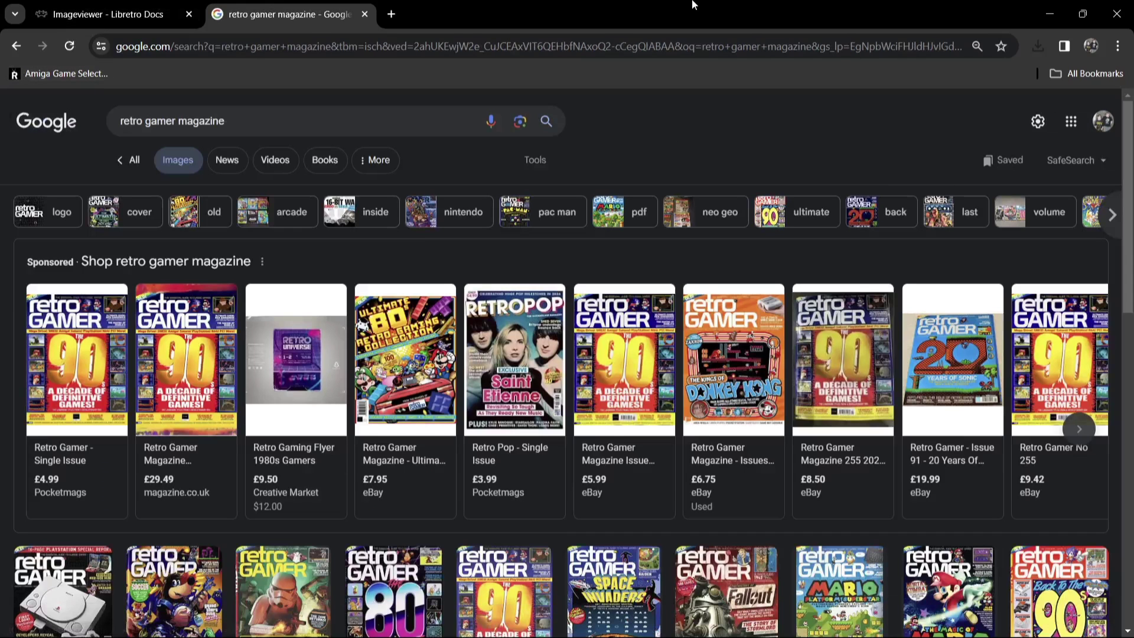
- Check which file type is offered for saving the Retro Gamer Issue 82 cover, and cancel the save
scroll(1130, 176, down, 2)
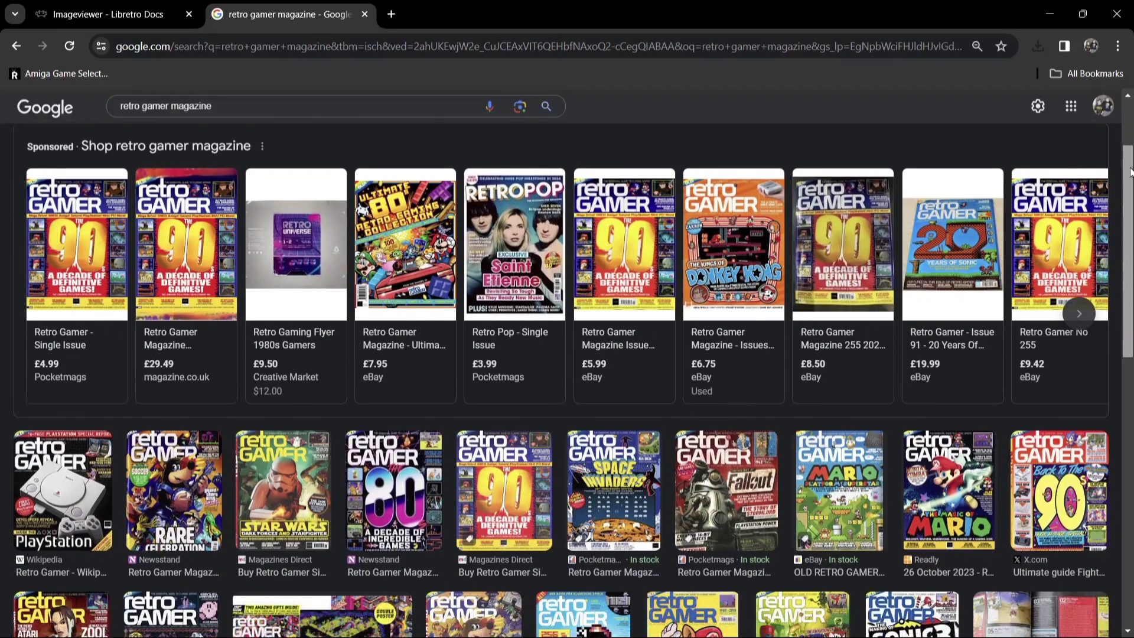
scroll(1130, 176, down, 2)
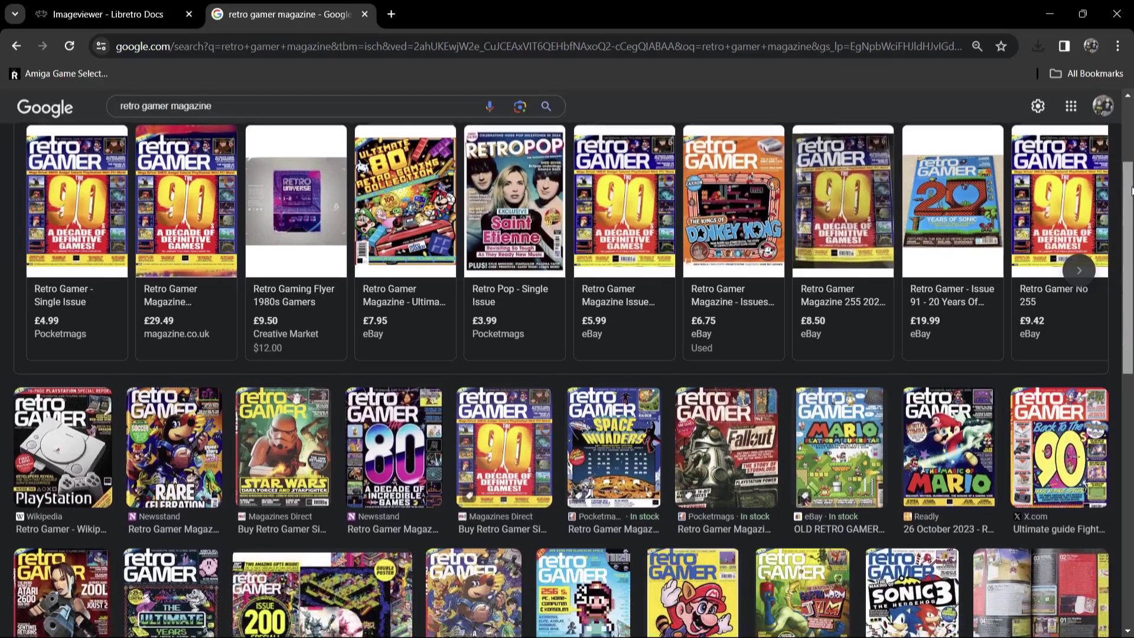
scroll(567, 380, down, 2)
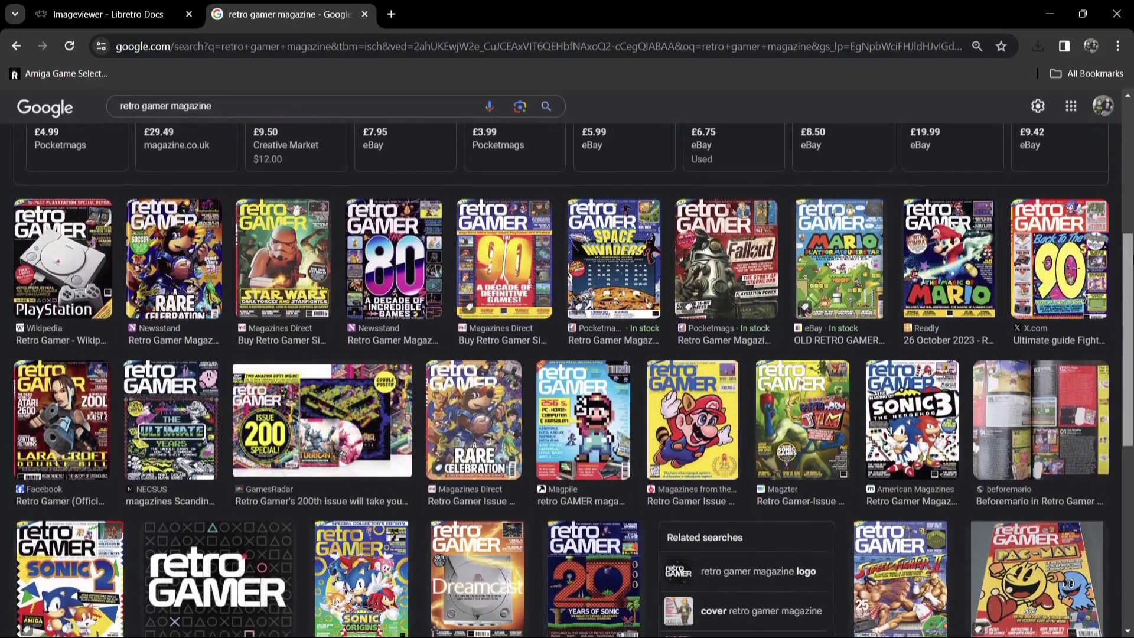
scroll(1130, 288, down, 1)
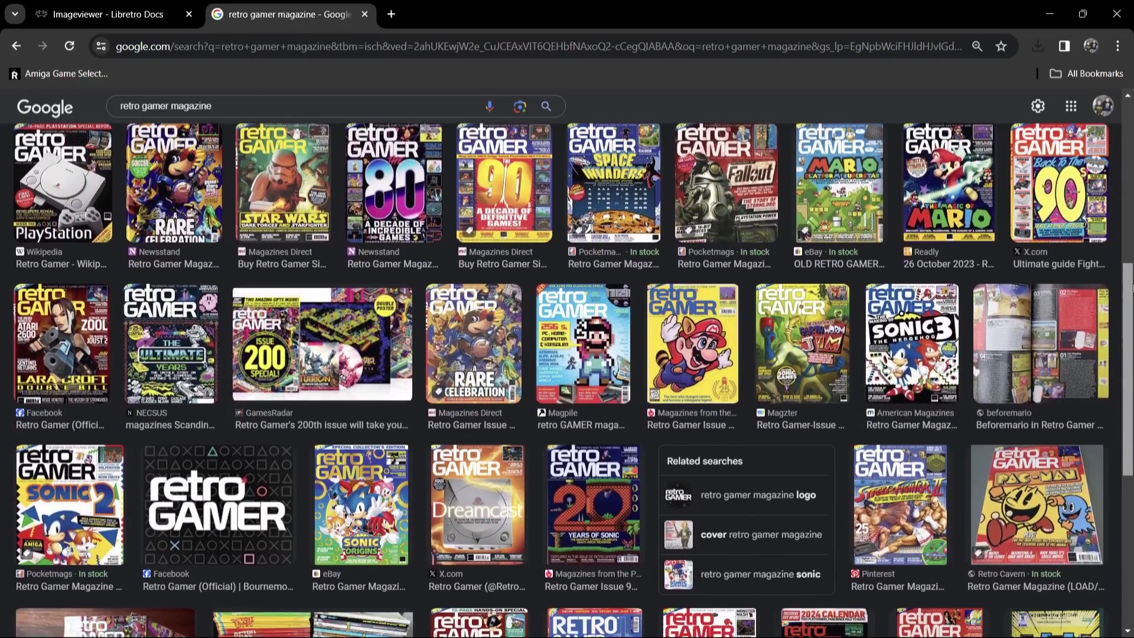
click(721, 335)
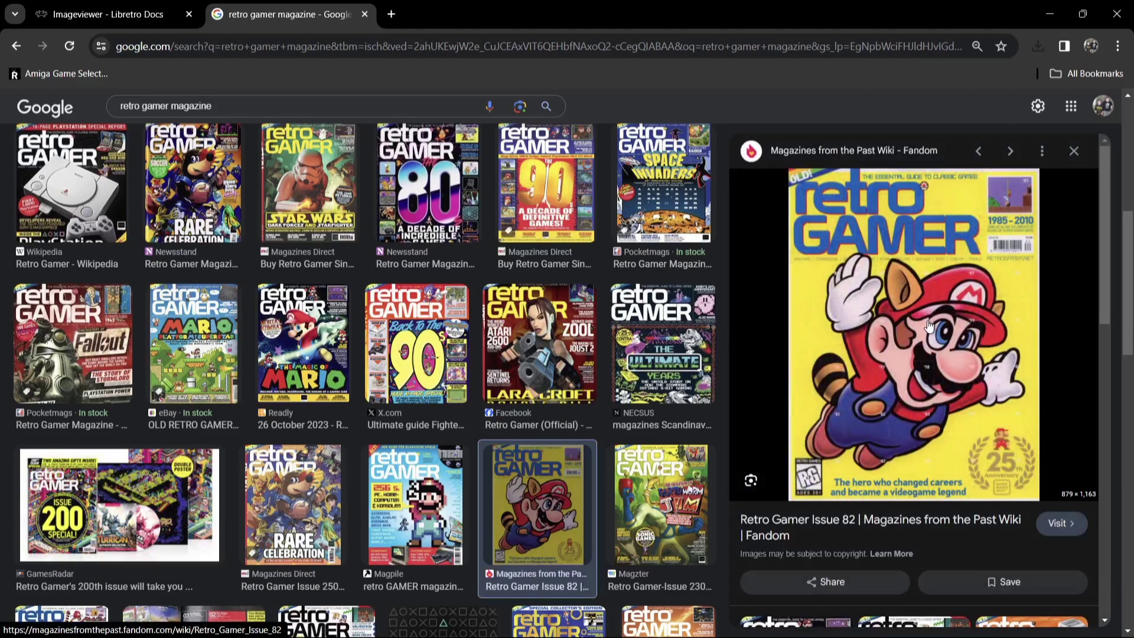
right_click(927, 324)
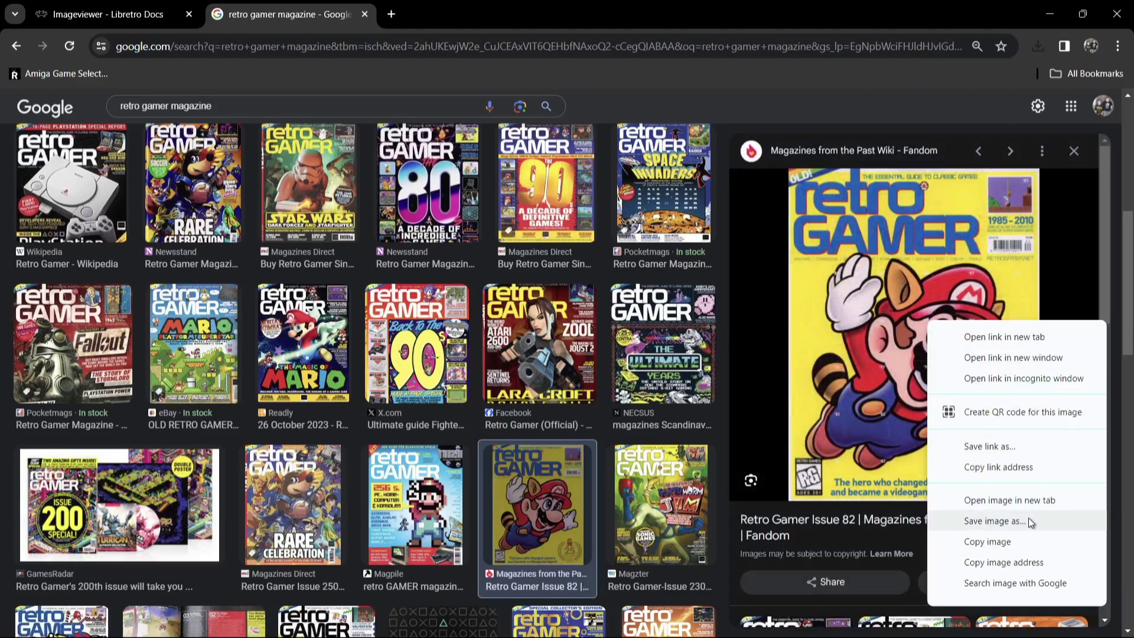
click(1058, 522)
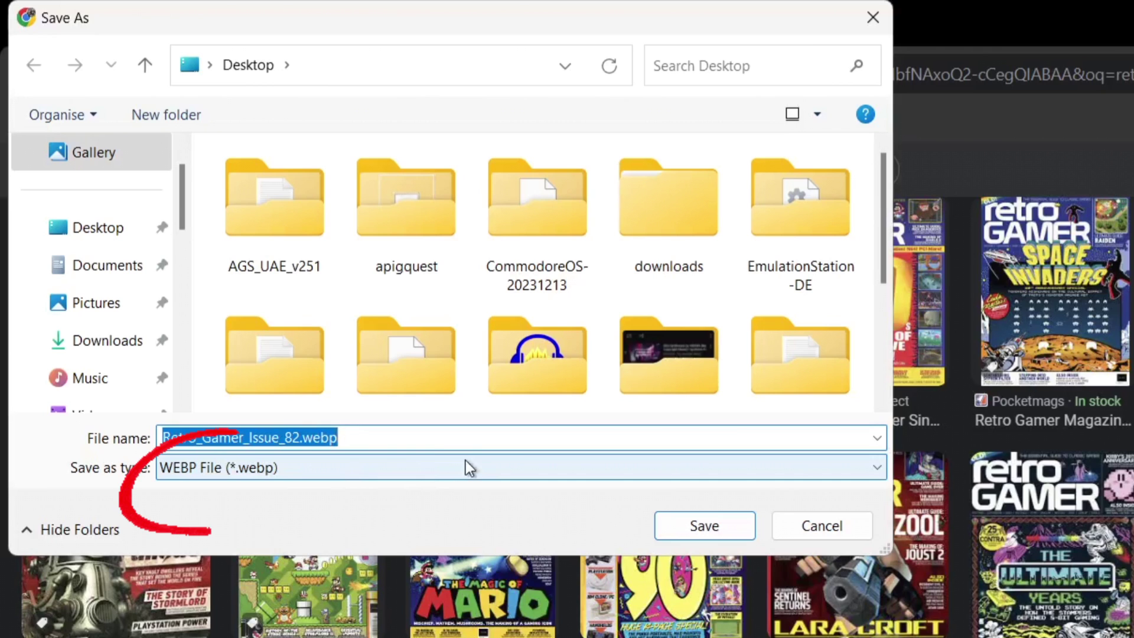
click(843, 526)
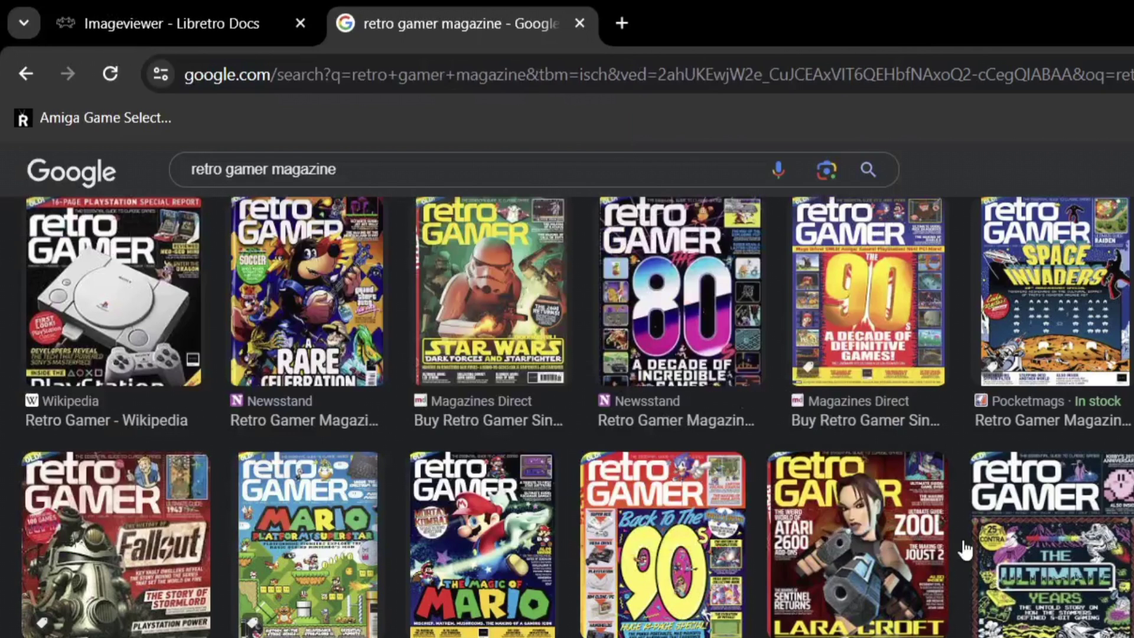
- Check which file type is offered for saving the Retro Gamer "The Ultimate Years" cover, and close the dialog without saving
click(1069, 561)
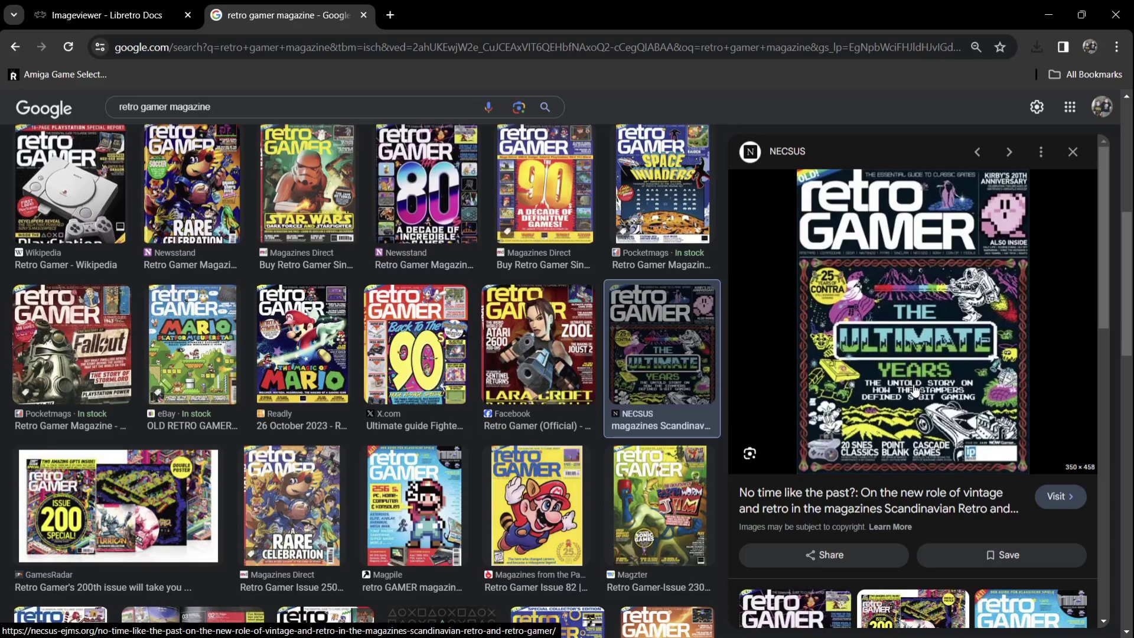
right_click(914, 308)
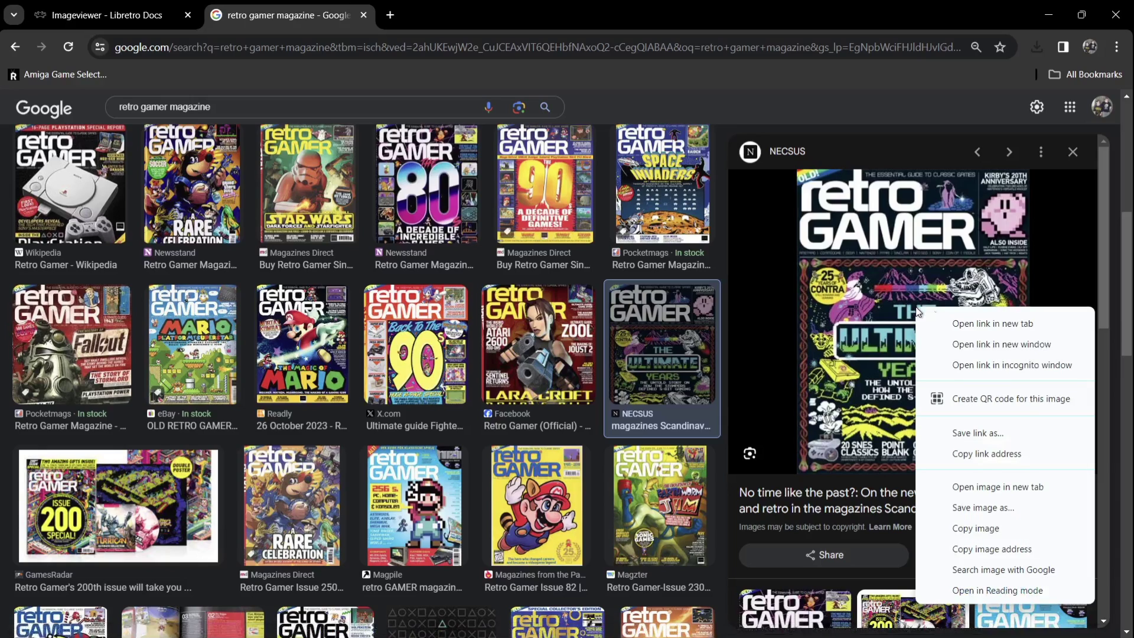
click(983, 508)
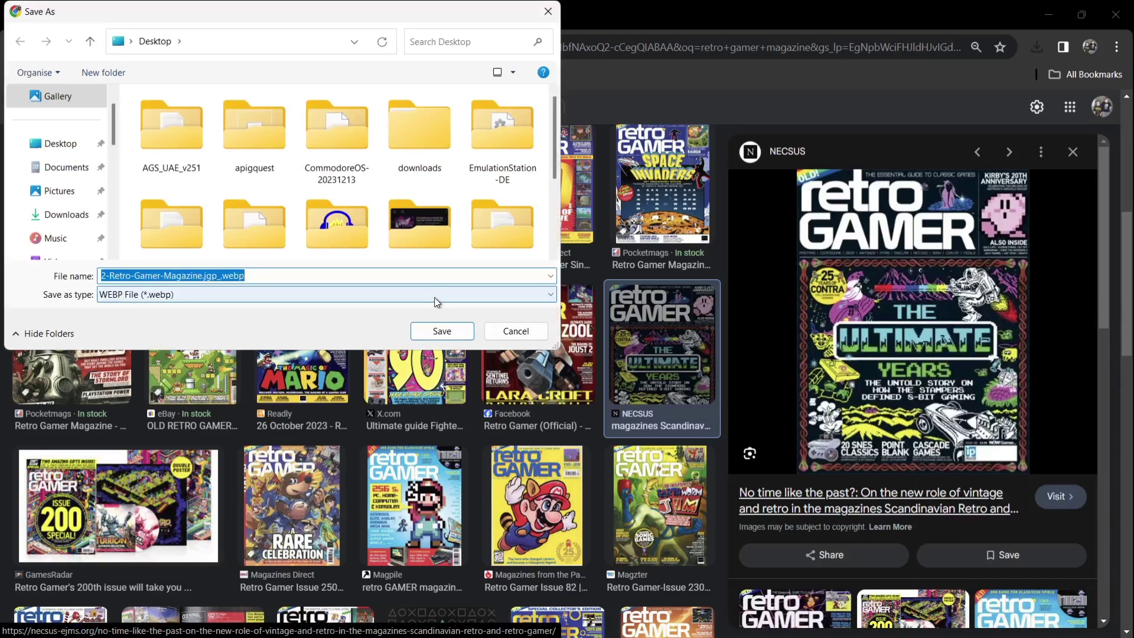
click(548, 12)
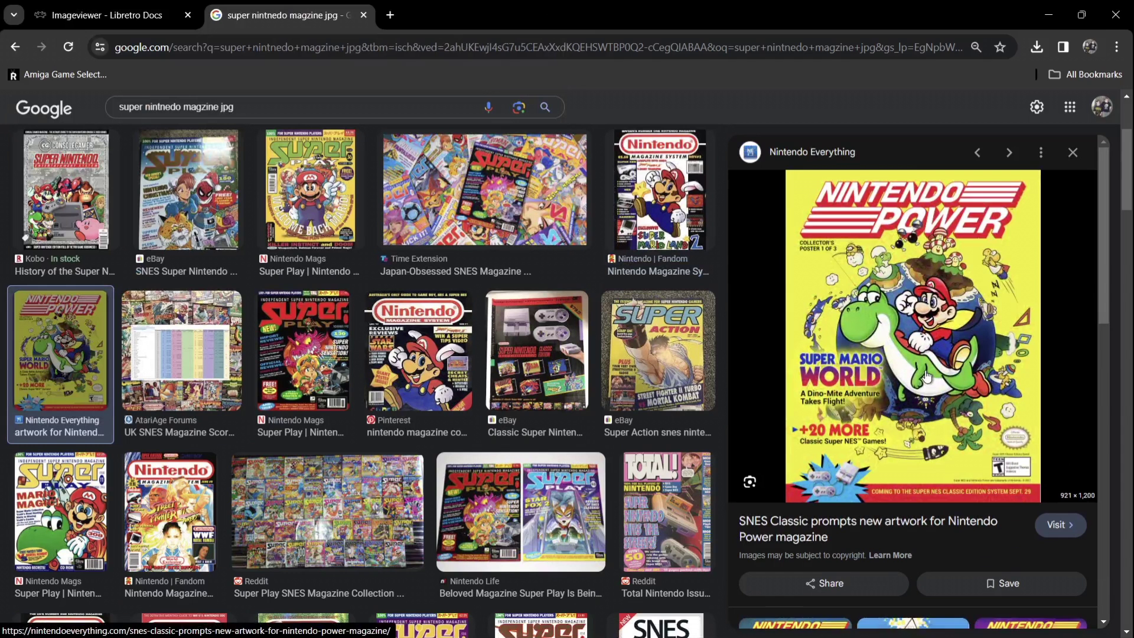
- Save the Nintendo Power Super Mario World cover to the Desktop as a JPEG named Nintendo Power
right_click(925, 372)
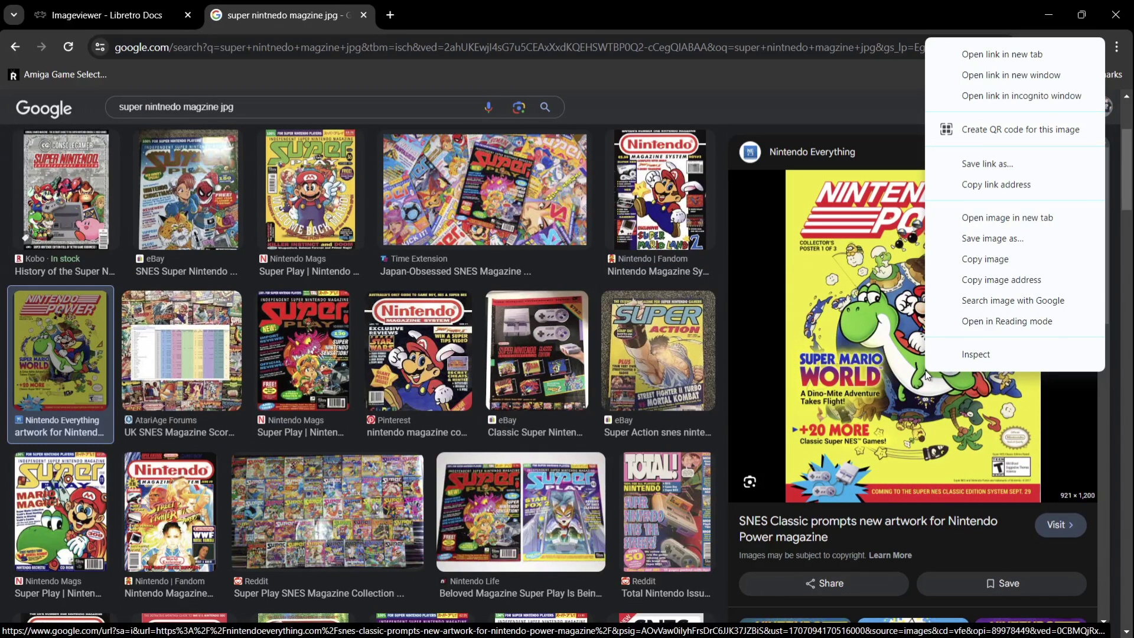
click(1040, 238)
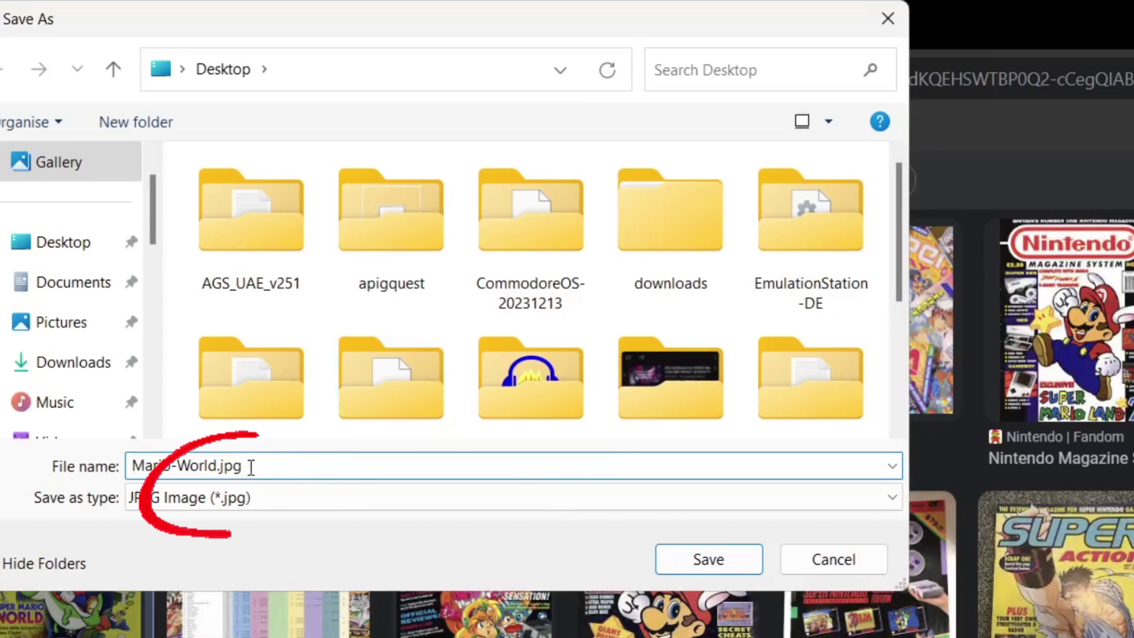
key(ctrl+a)
text(Nint)
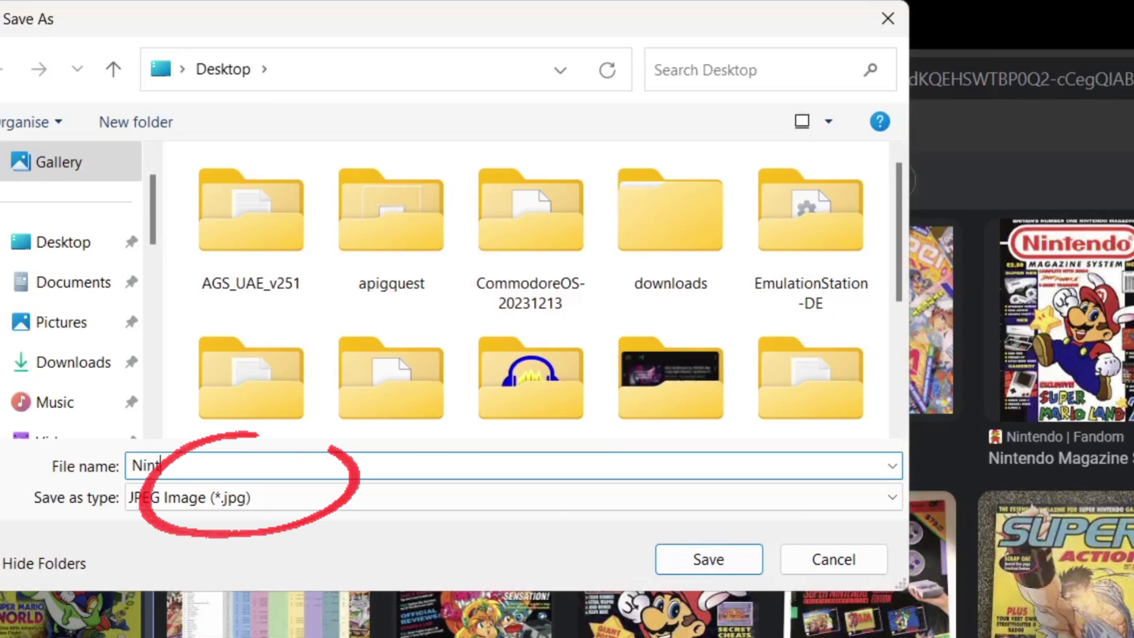
text(edn)
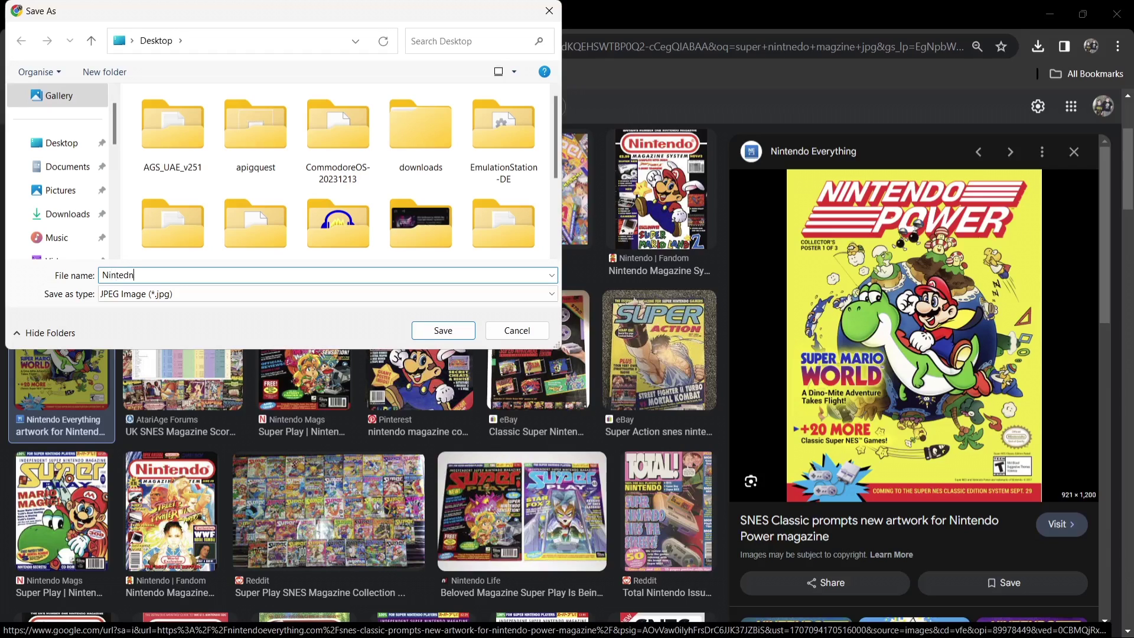
key(BackSpace)
key(BackSpace)
text(ndo Powered)
key(BackSpace)
key(BackSpace)
key(BackSpace)
key(BackSpace)
key(BackSpace)
text(wer)
click(60, 143)
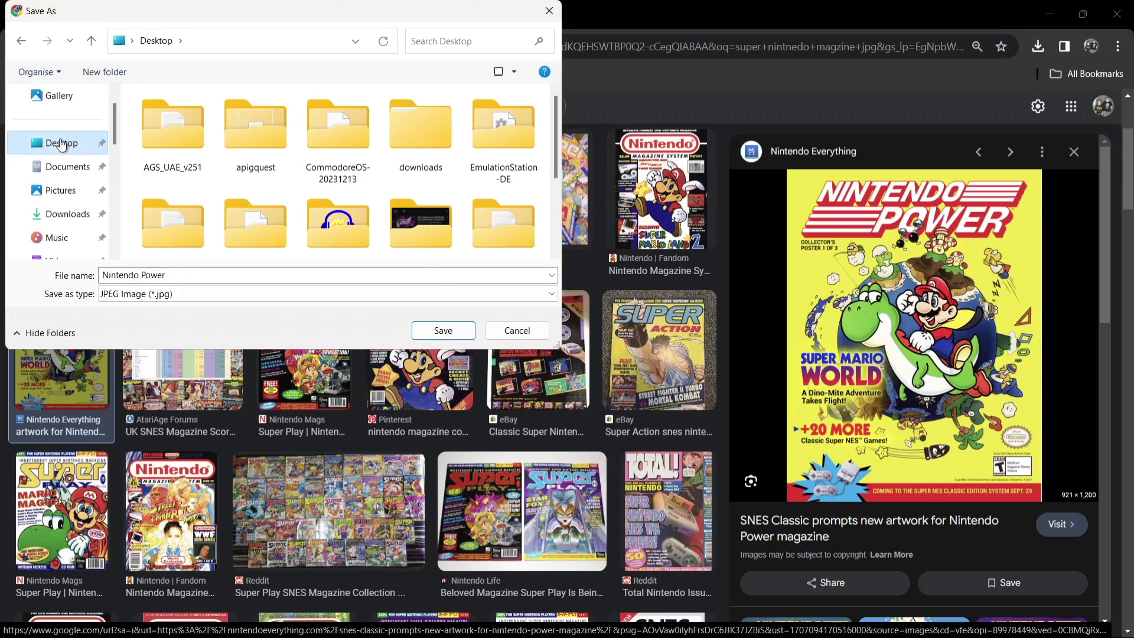
click(442, 332)
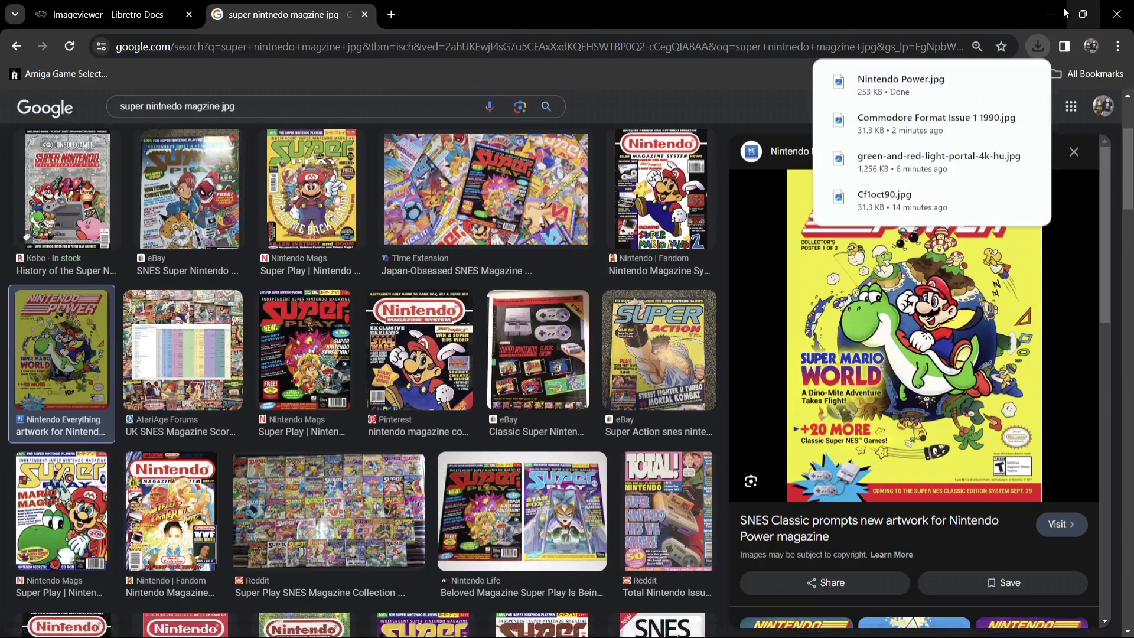
- Switch to the desktop and open the library folder inside the RetroBat installation folder
click(1063, 12)
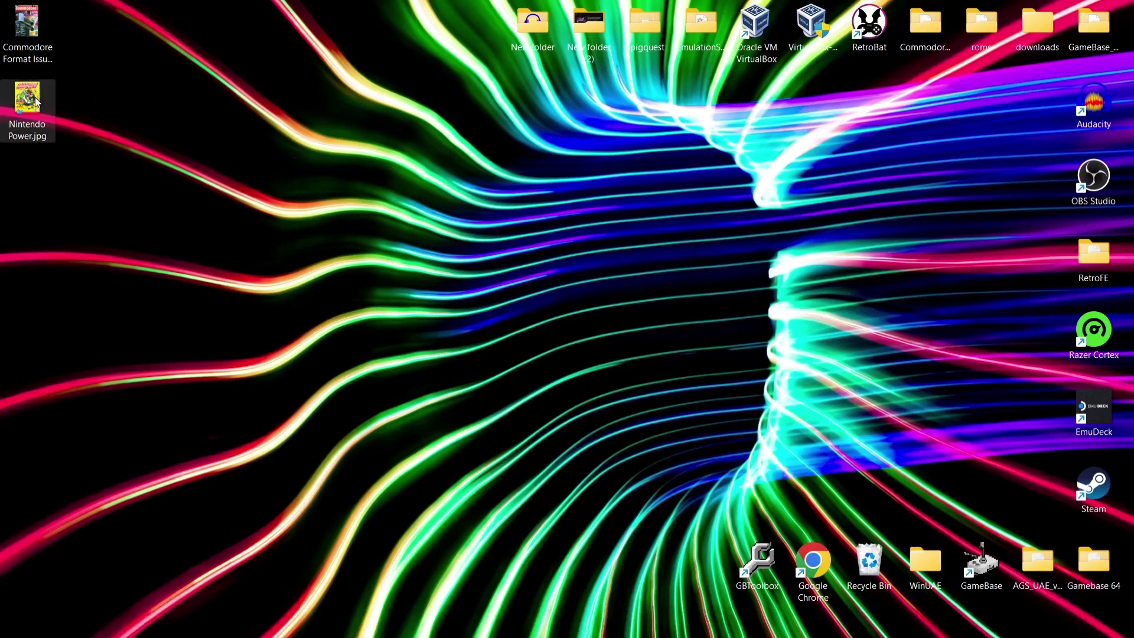
right_click(886, 39)
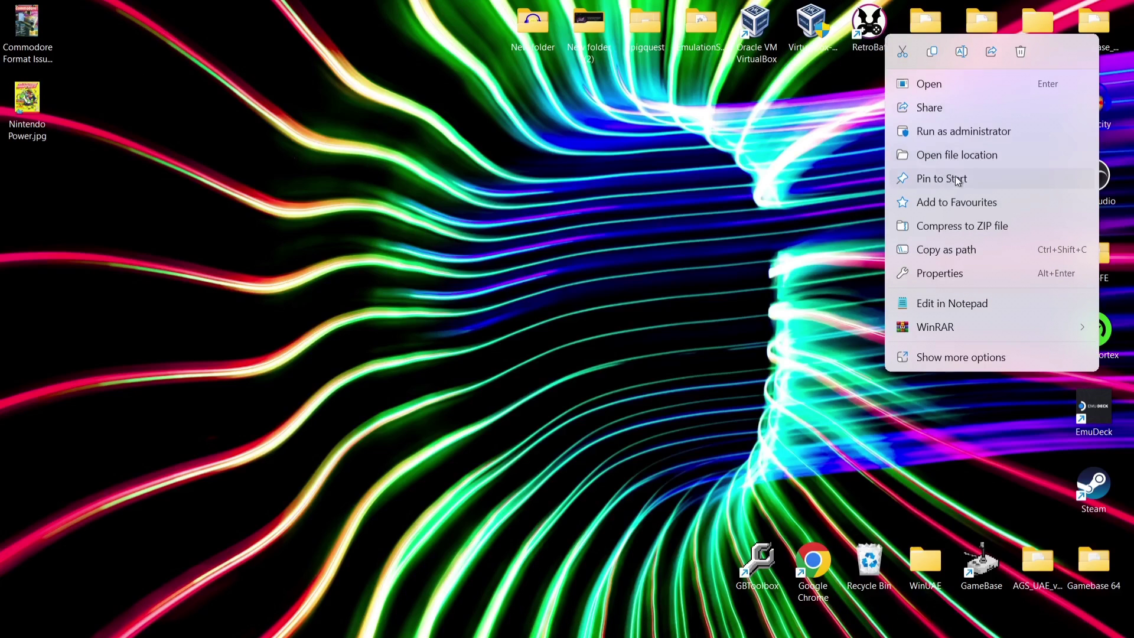
click(971, 156)
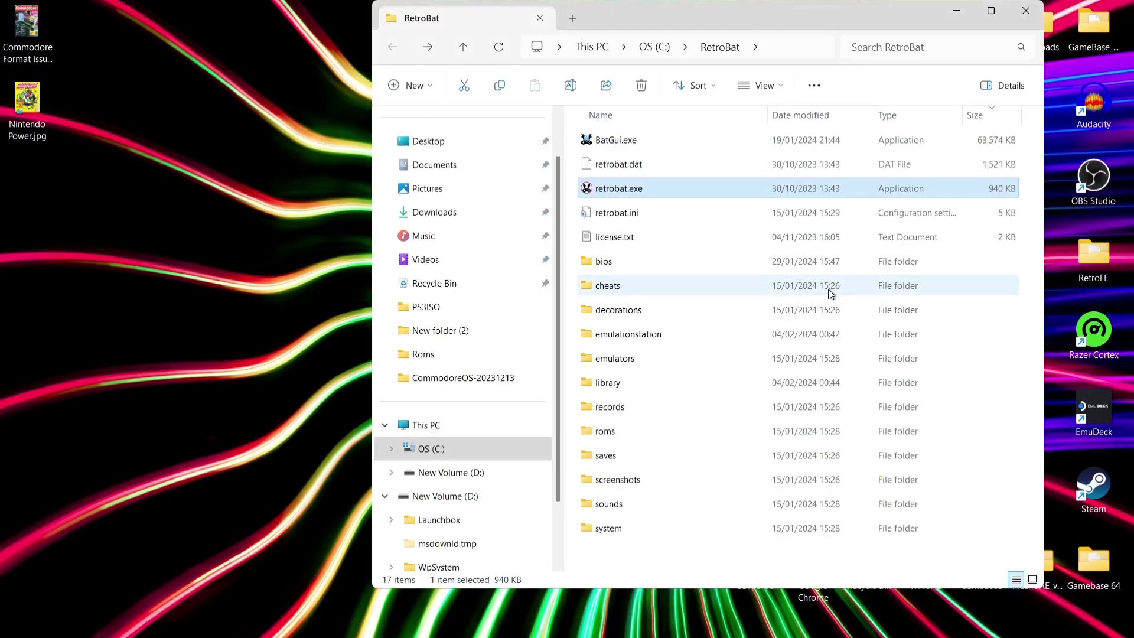
double_click(686, 383)
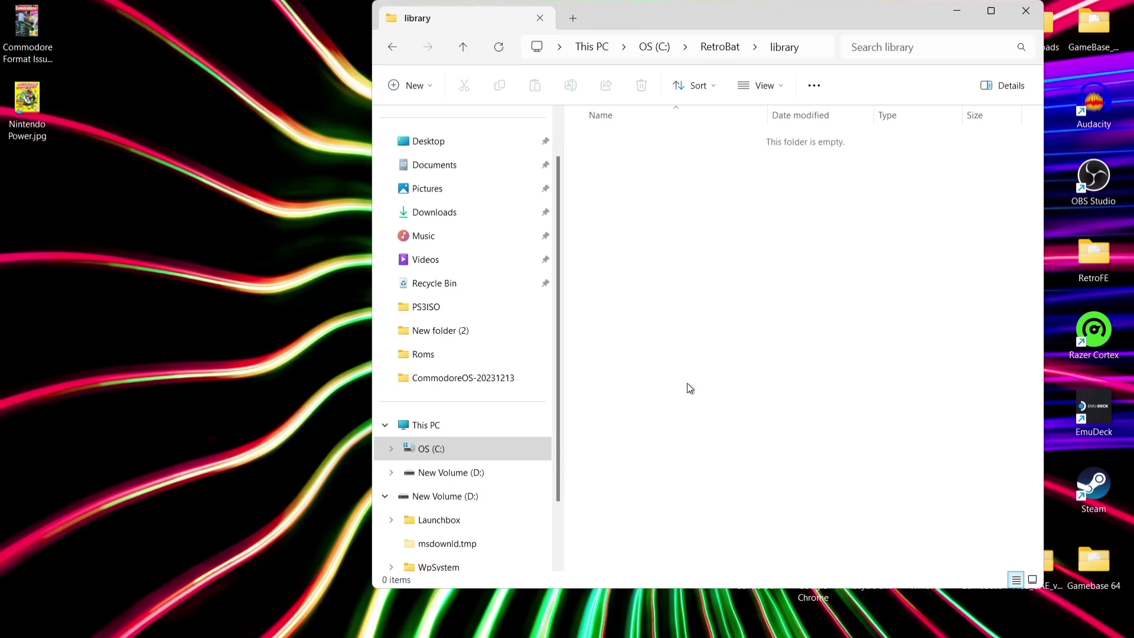
- Move the Commodore Format Issue 1 1990 and Nintendo Power JPEGs from the desktop into RetroBat's library folder, and close the folder window
drag(104, 202, 15, 27)
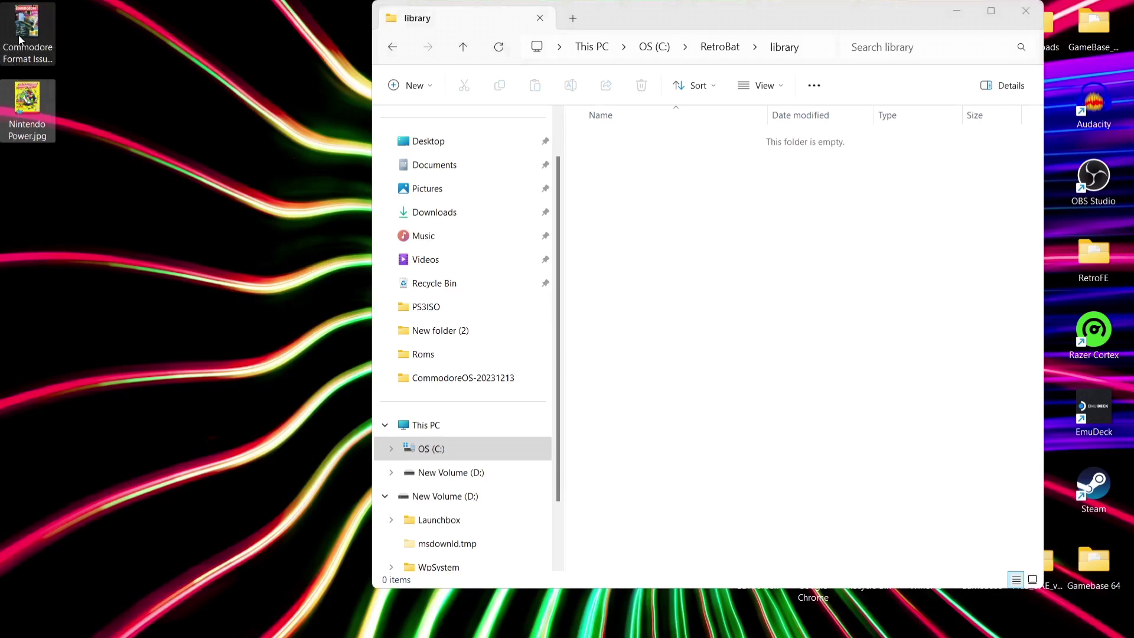
drag(847, 224, 859, 272)
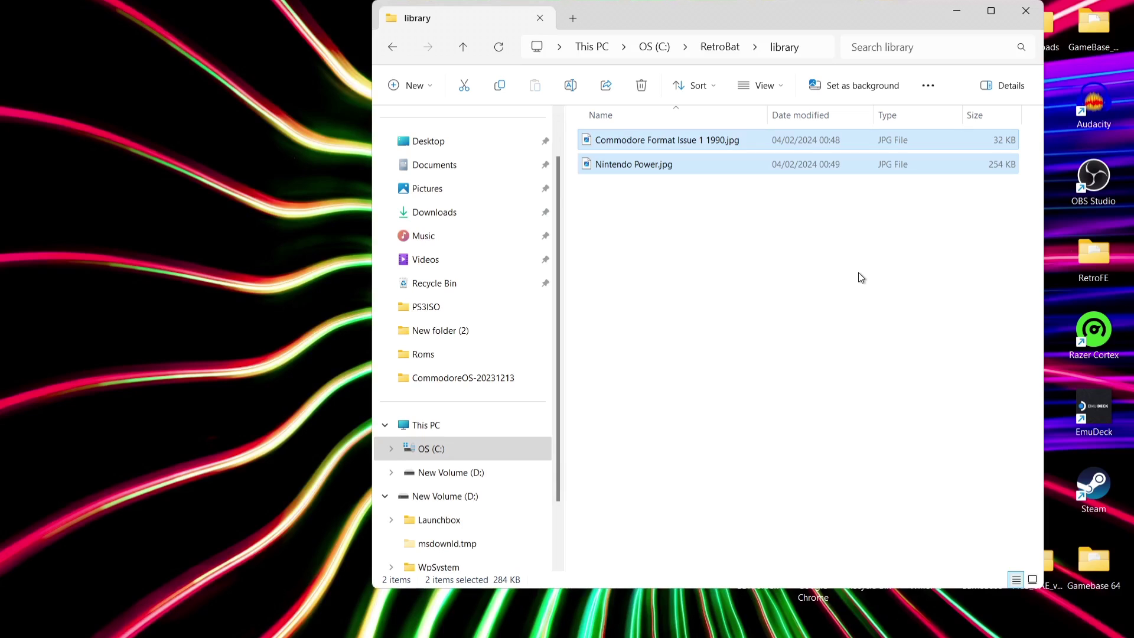
click(1026, 11)
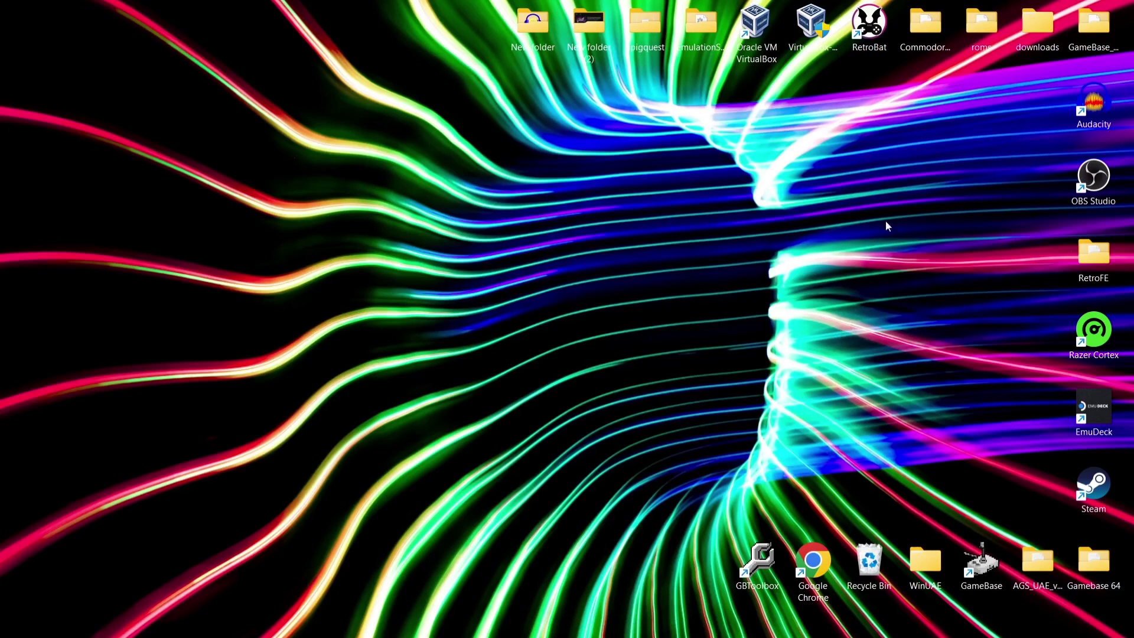
- Launch RetroBat and browse the Commodore Format Issue 1 1990 and Nintendo Power entries in the image library list
double_click(875, 29)
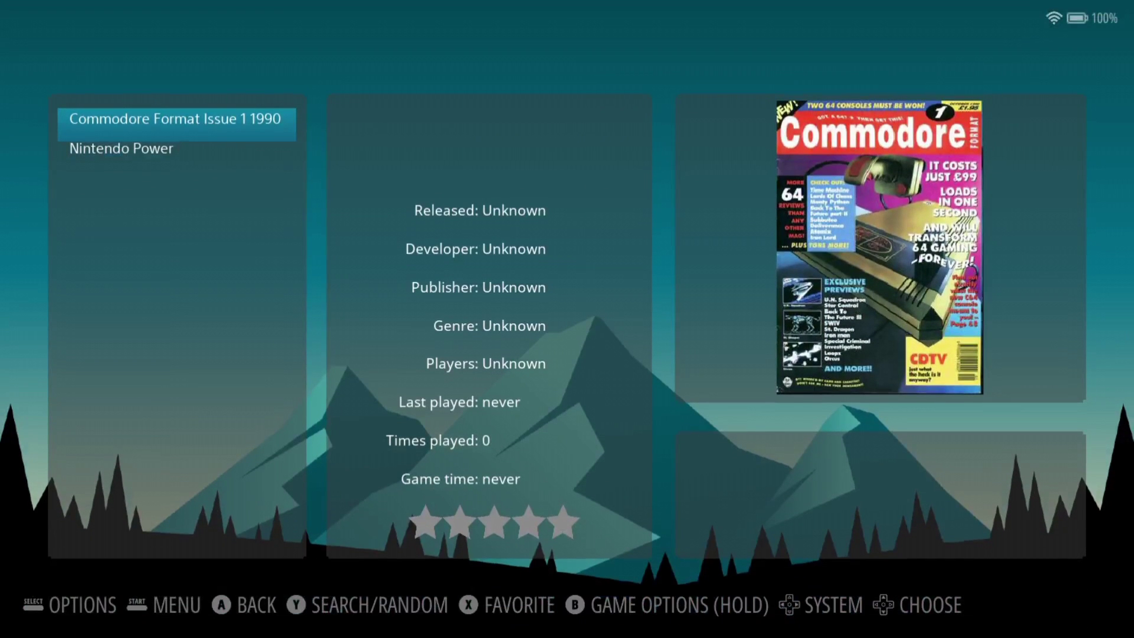
key(Down)
key(Up)
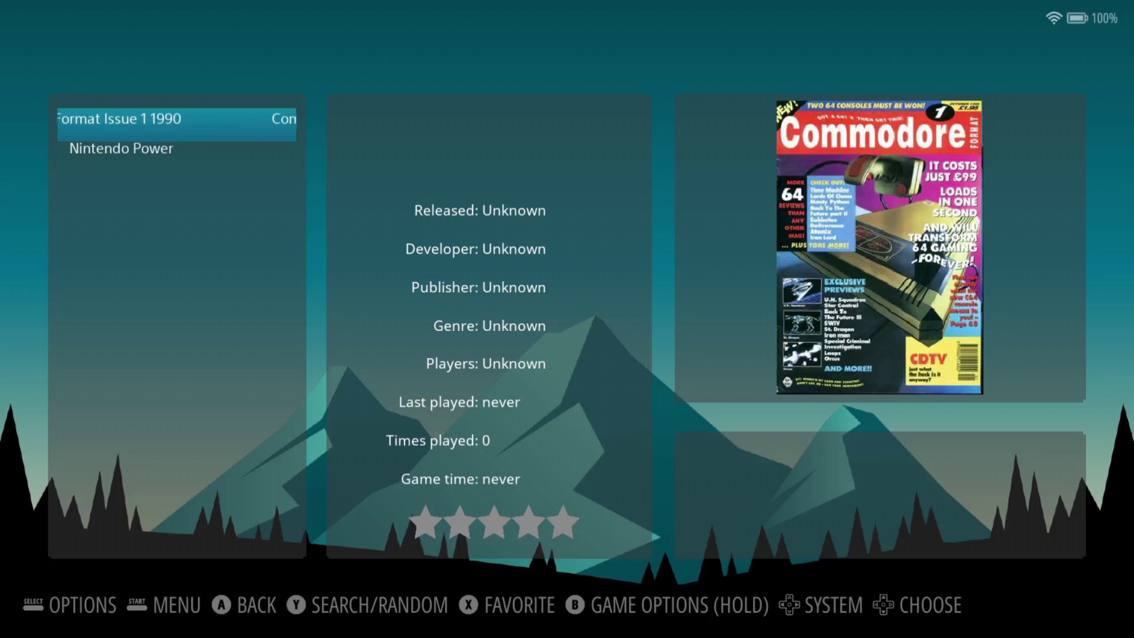
key(Down)
key(Up)
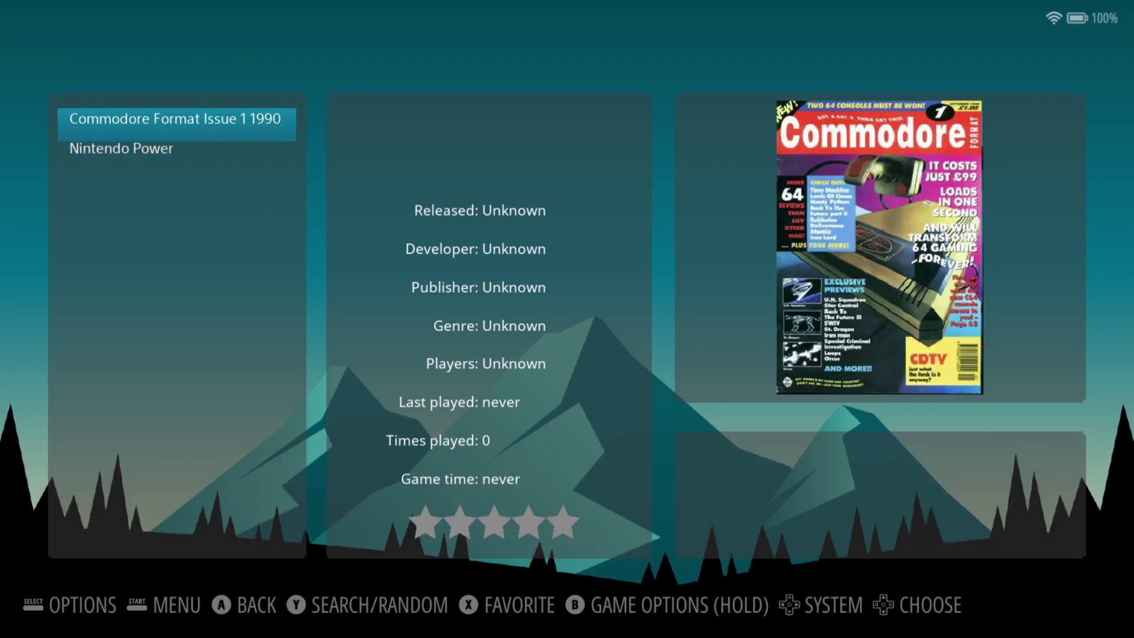
- Open the Commodore Format Issue 1 1990 cover full screen and flip repeatedly between it and the Nintendo Power cover
key(Return)
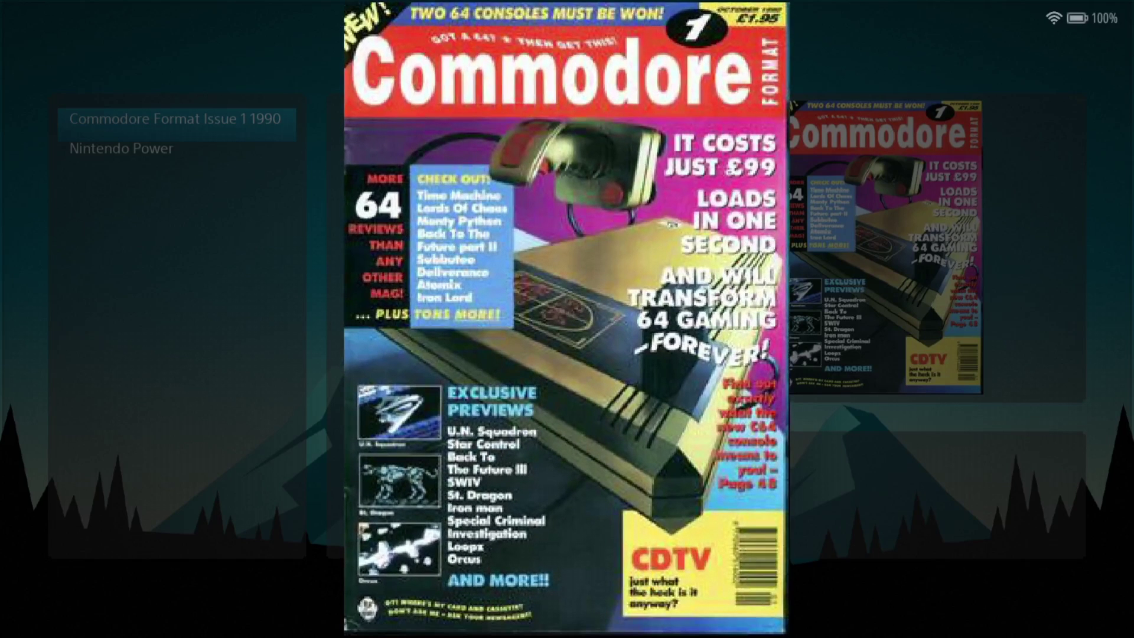
key(Right)
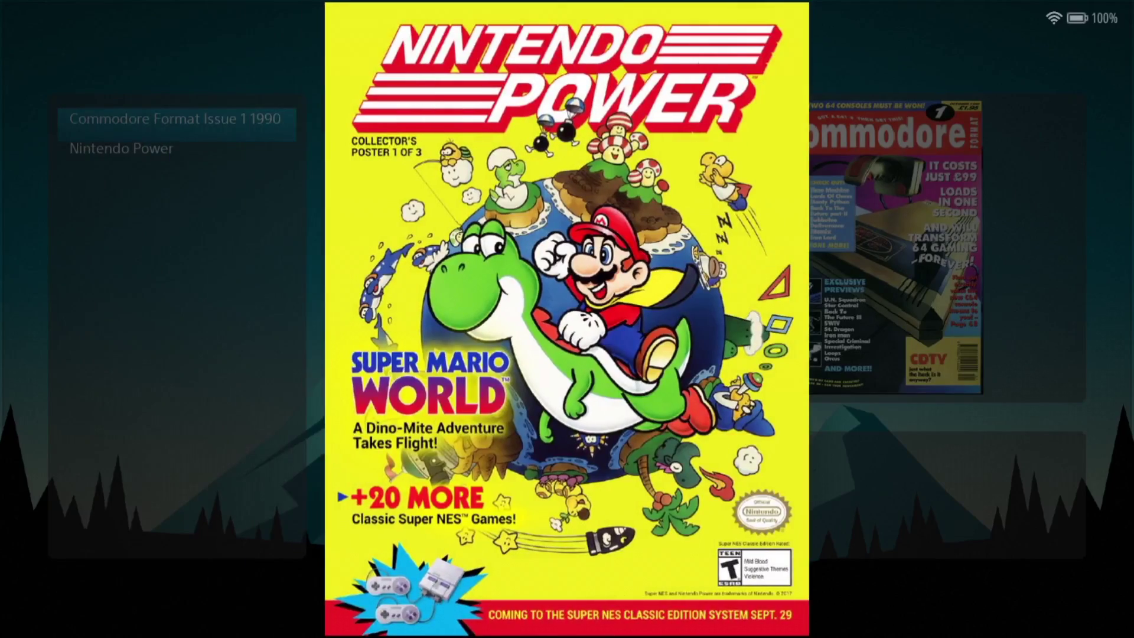
key(Right)
key(Right)
key(Right)
key(Right)
key(Right)
key(Right)
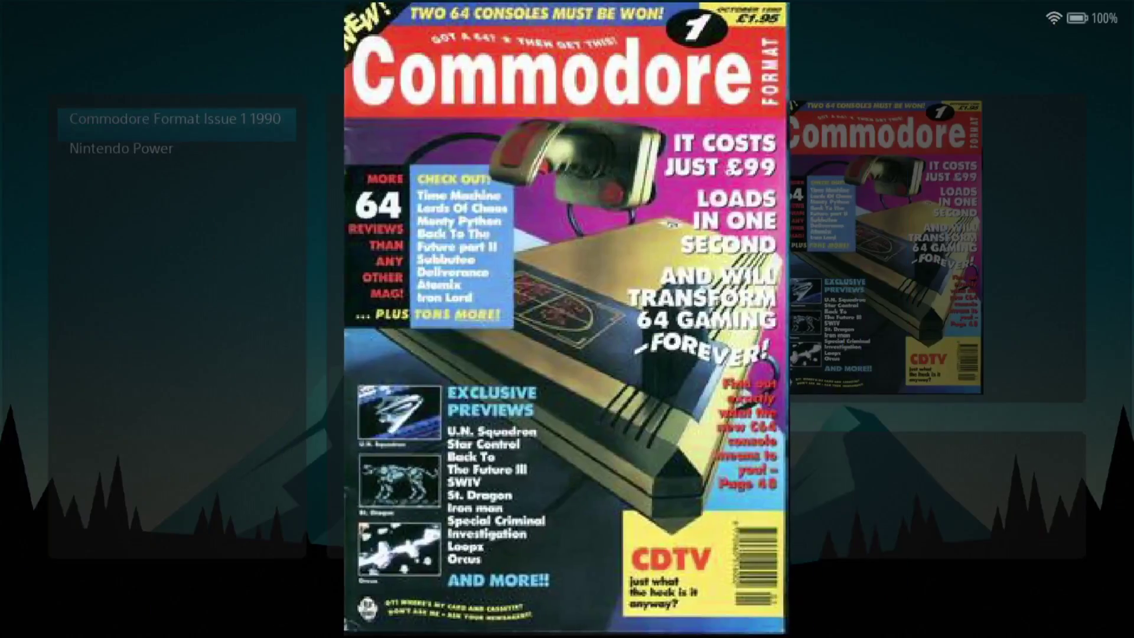